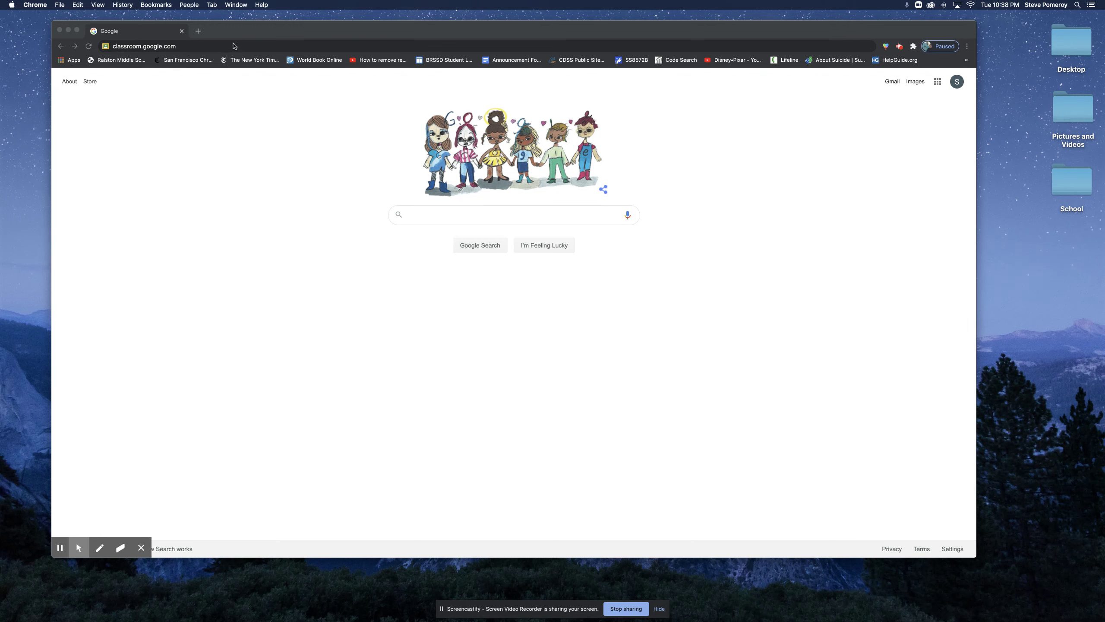
- Go to classroom.google.com and open the Final Fall Animation Scene assignment in Ralston - P2 - Anima YR
left_click(231, 47)
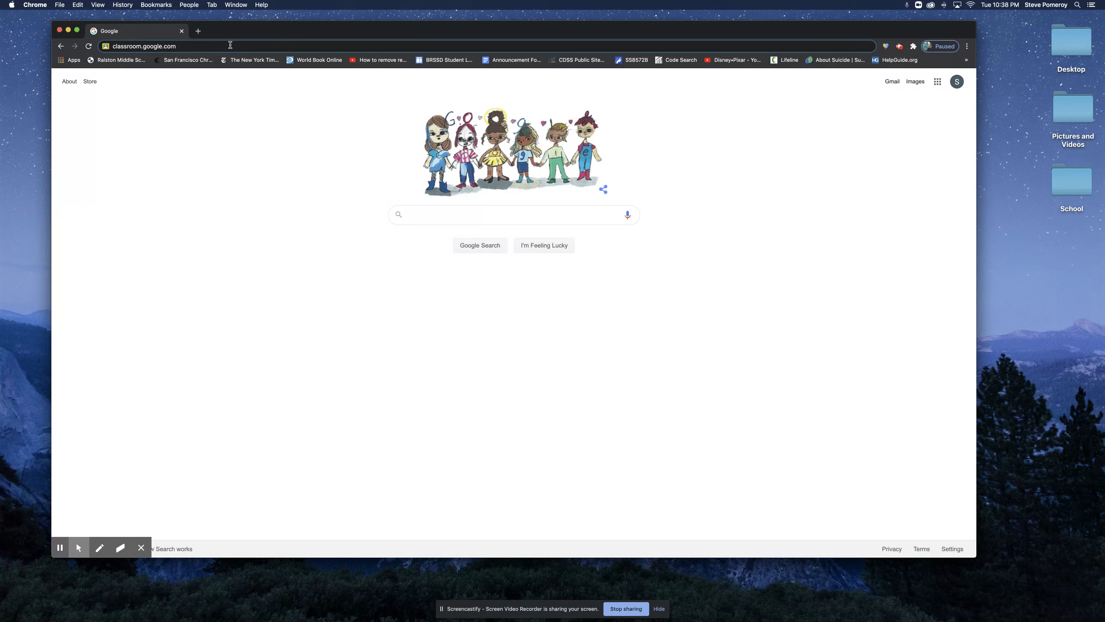
key("Return")
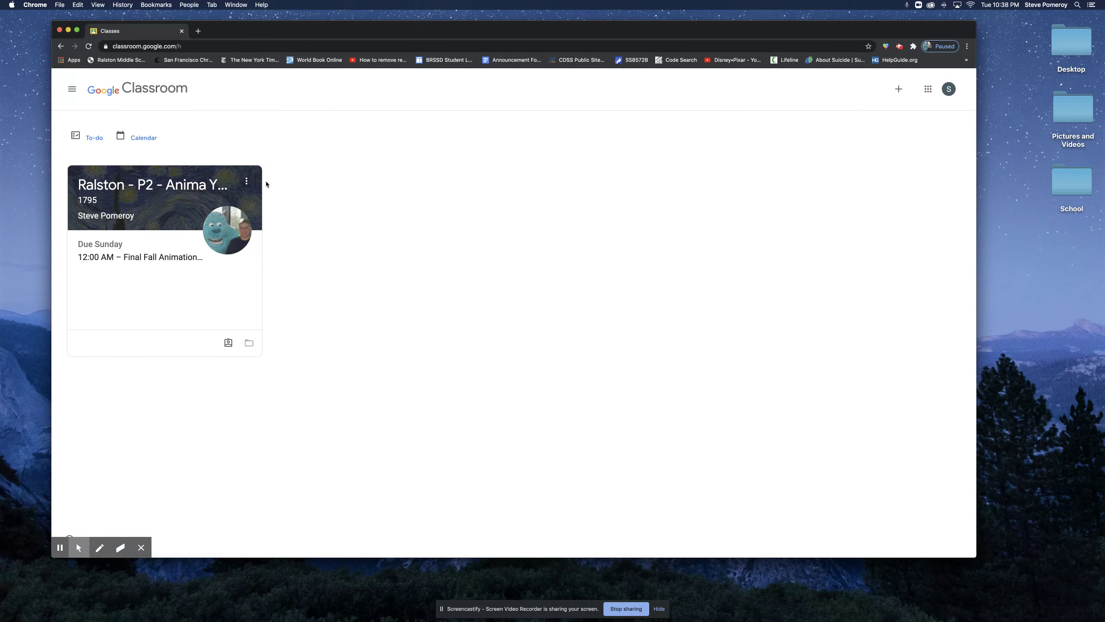
left_click(191, 190)
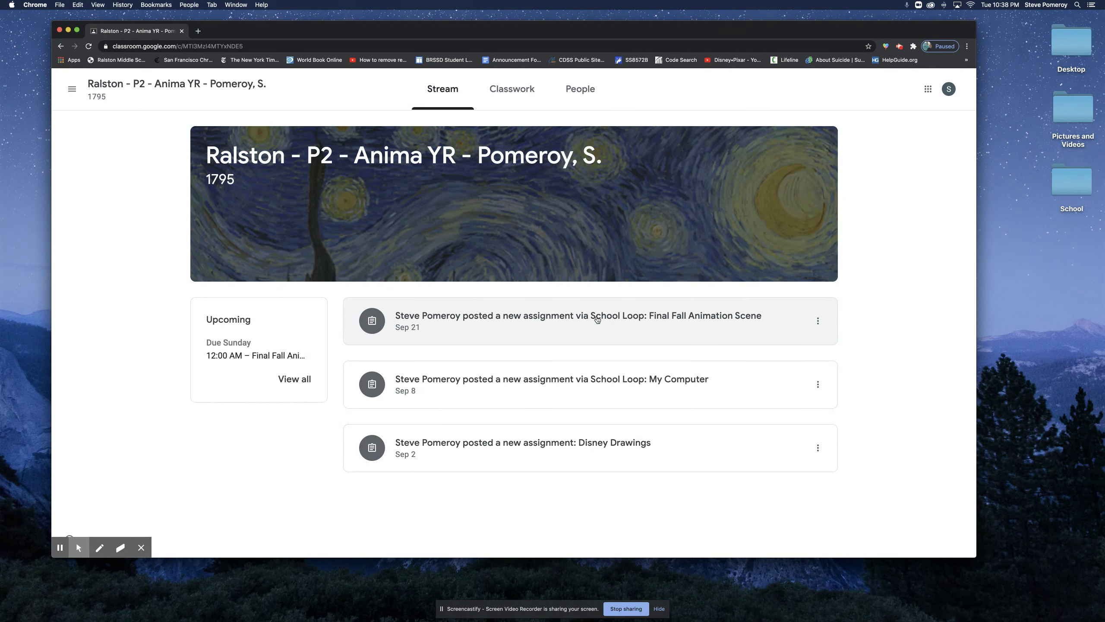
left_click(597, 319)
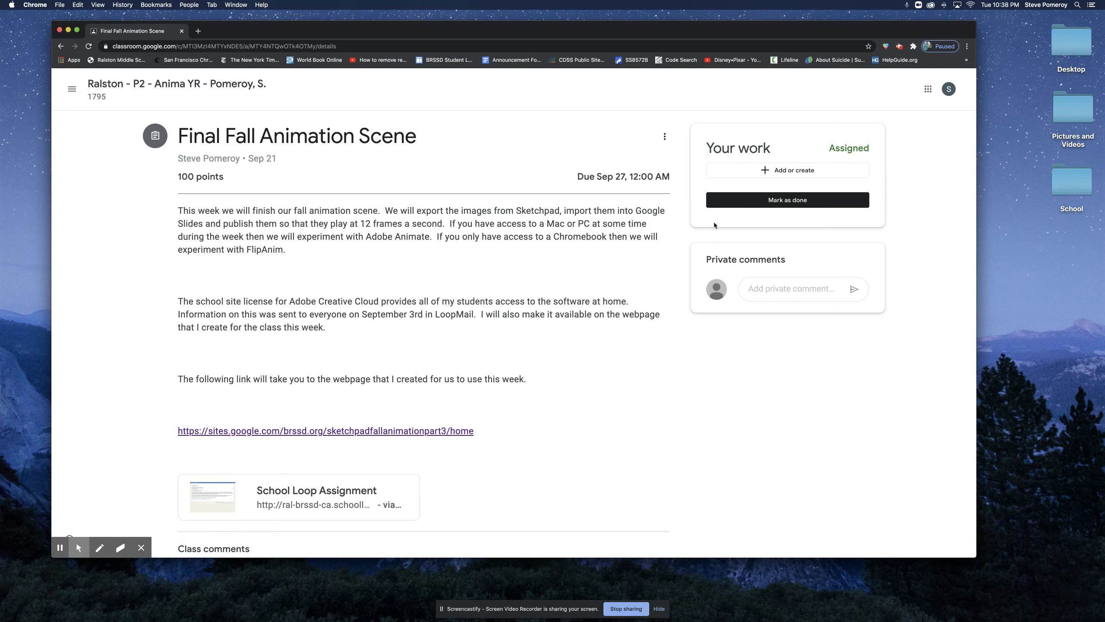
- Attach the Pumpkin Google Slides file from Google Drive to the assignment's work
left_click(781, 172)
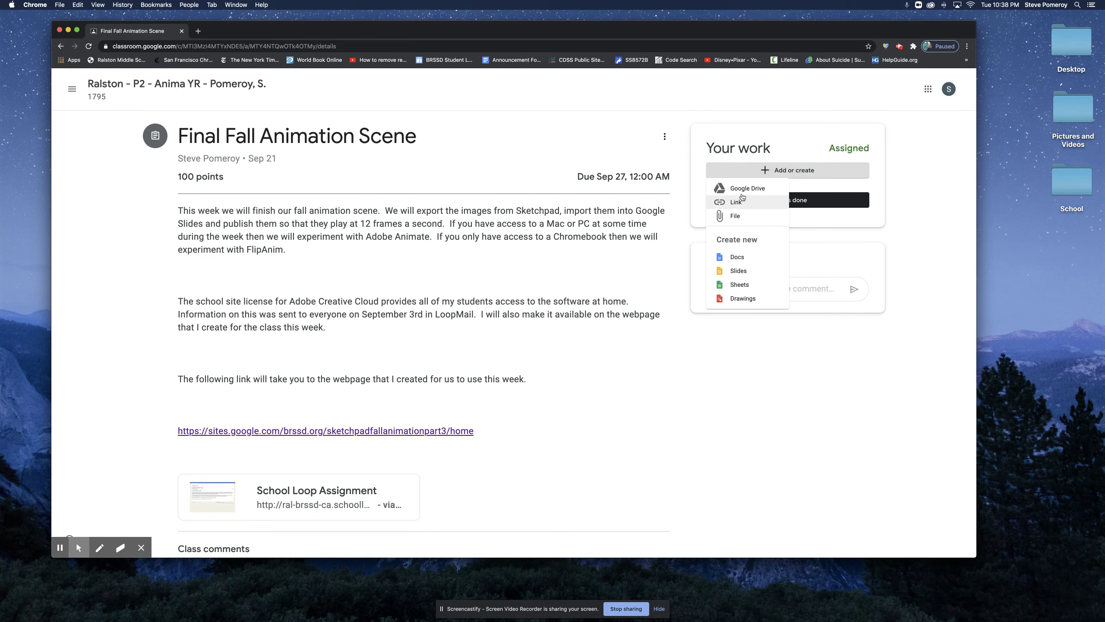
left_click(743, 189)
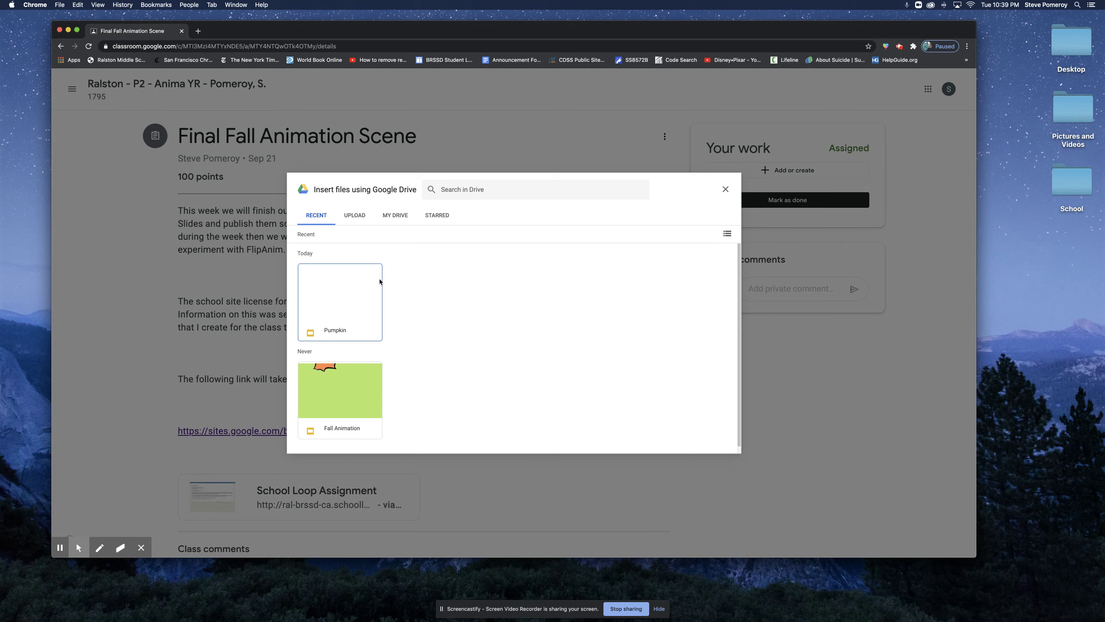
left_click(347, 295)
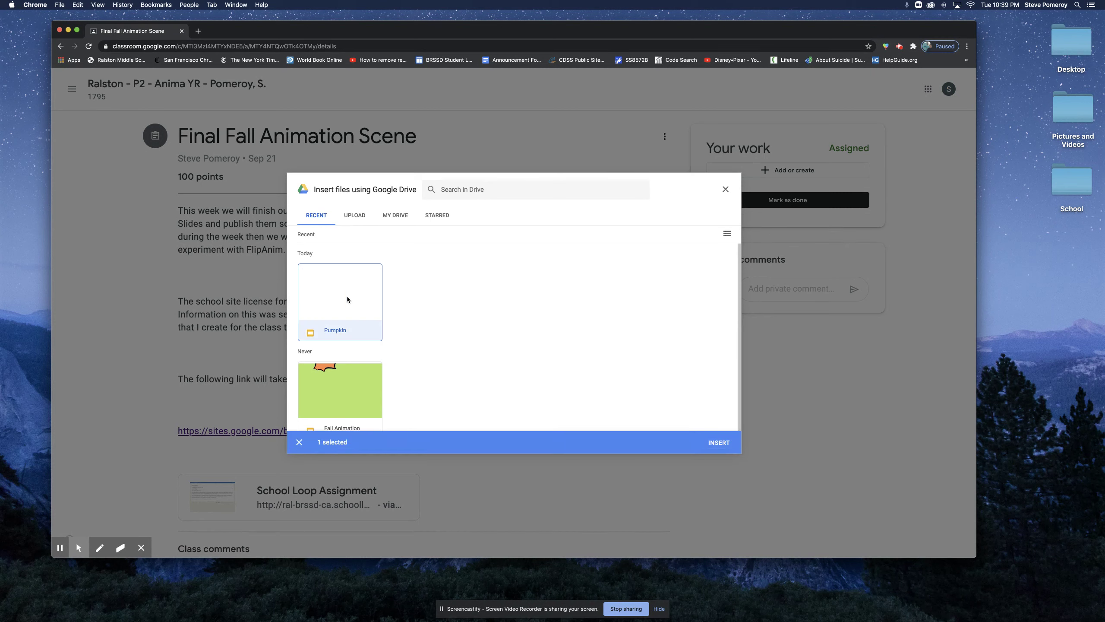
left_click(715, 443)
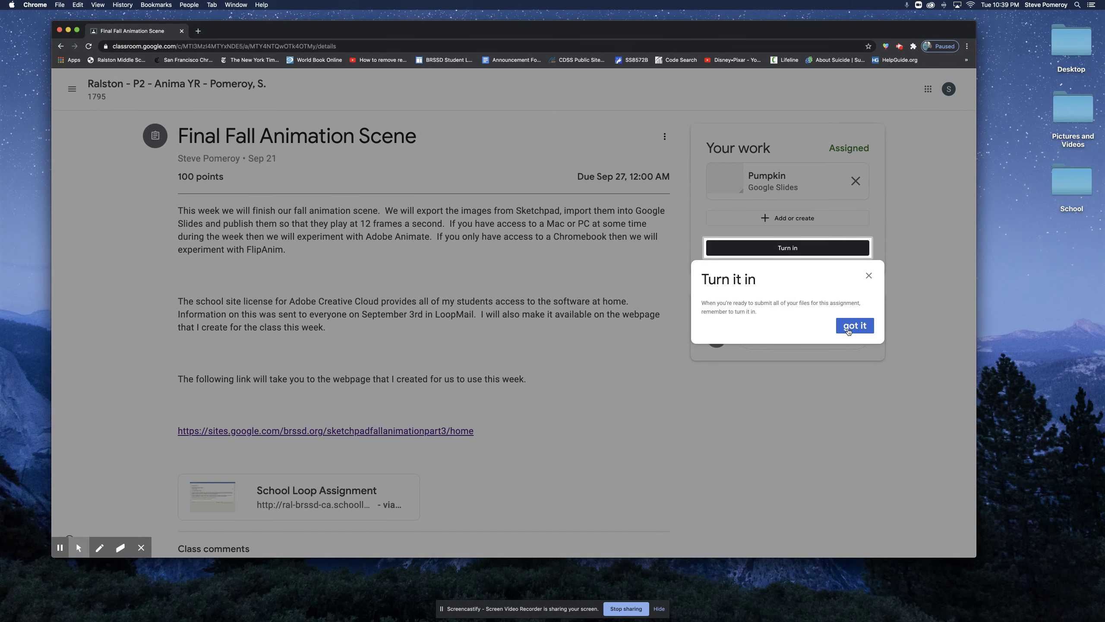
- Dismiss the reminder tip and confirm turning in the assignment with the Pumpkin slides
left_click(854, 325)
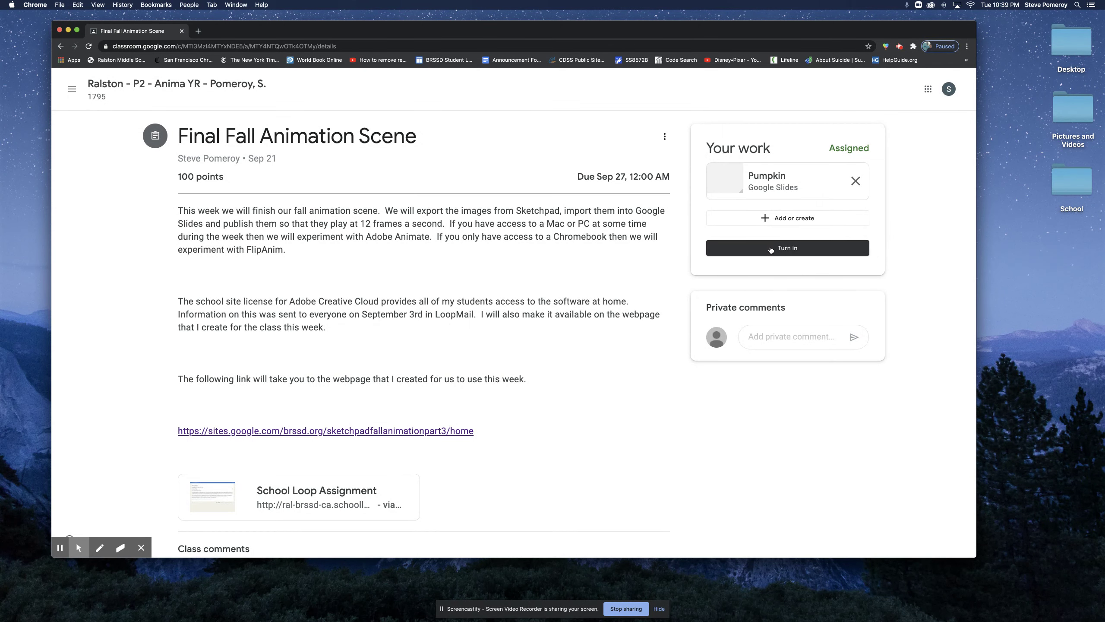
left_click(772, 249)
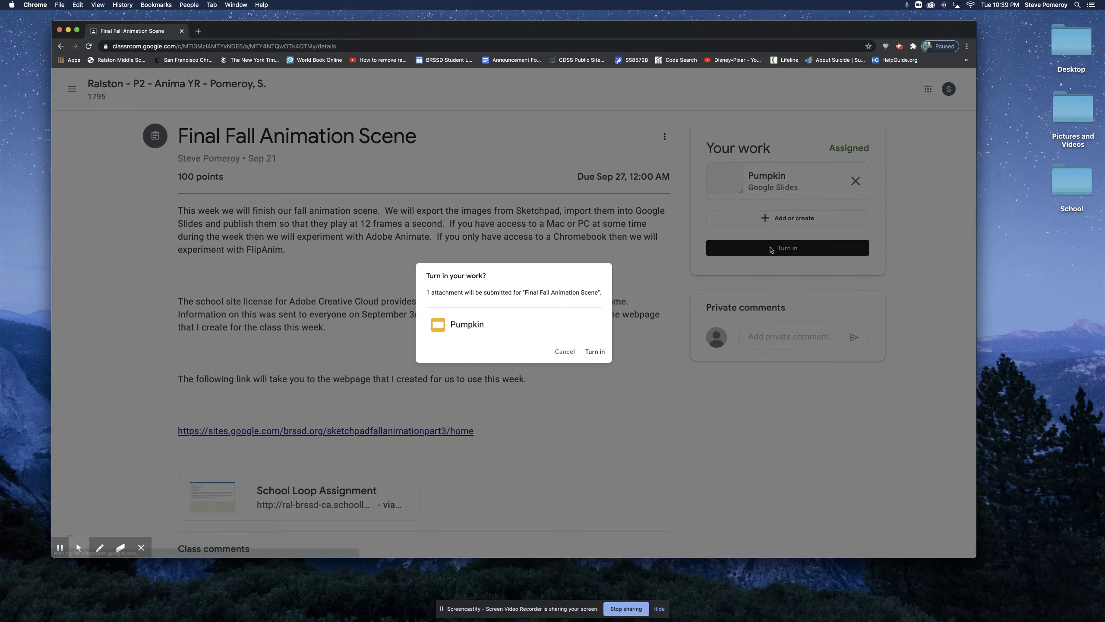
left_click(593, 352)
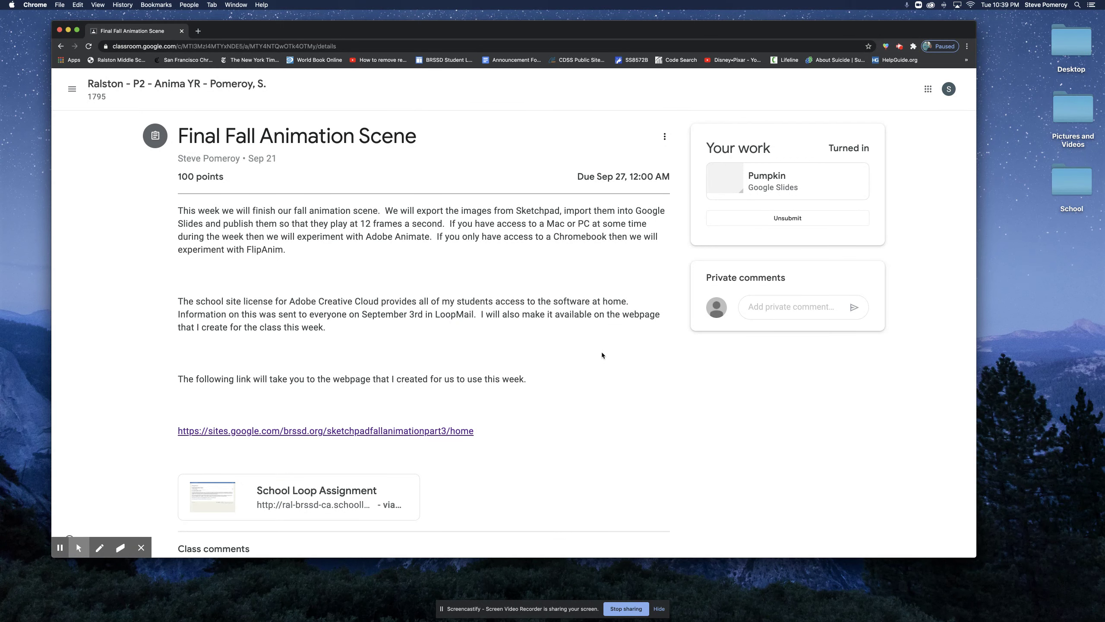
- Post a private comment beginning '100% - I was ...' on the turned-in assignment
left_click(760, 311)
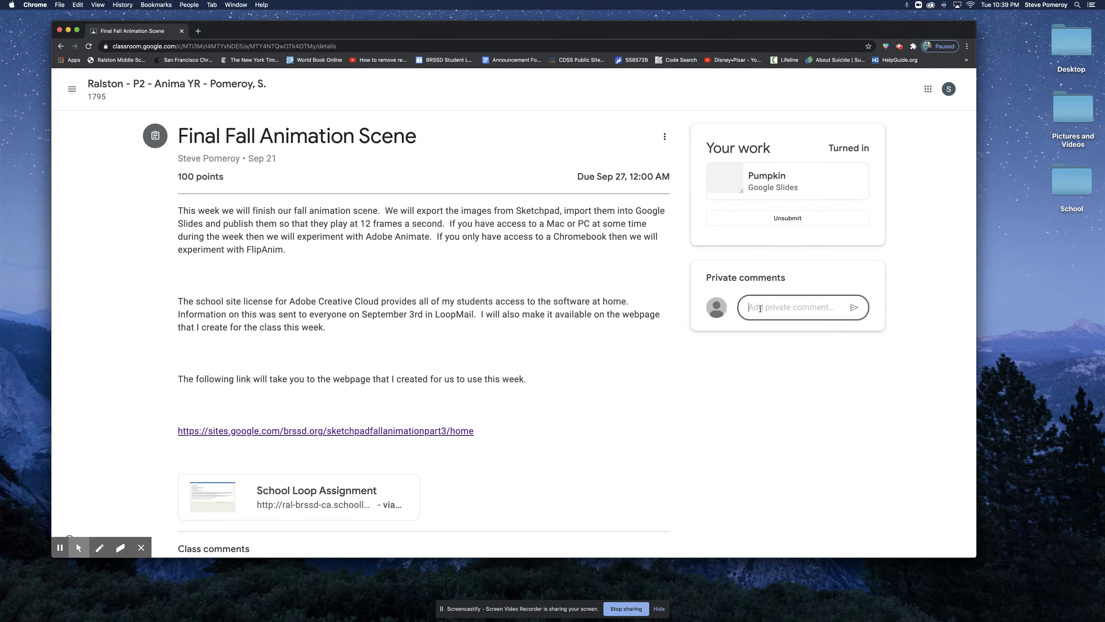
type("1")
type("00")
type("% - I")
type("was")
scroll(760, 308, "down", 1)
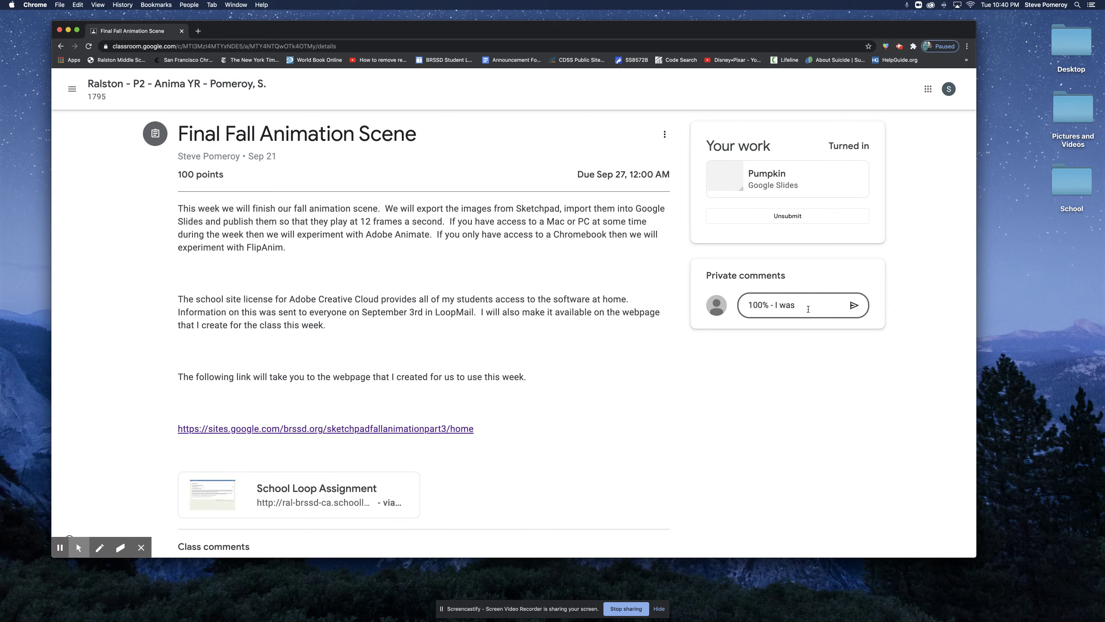
type("...")
left_click(853, 304)
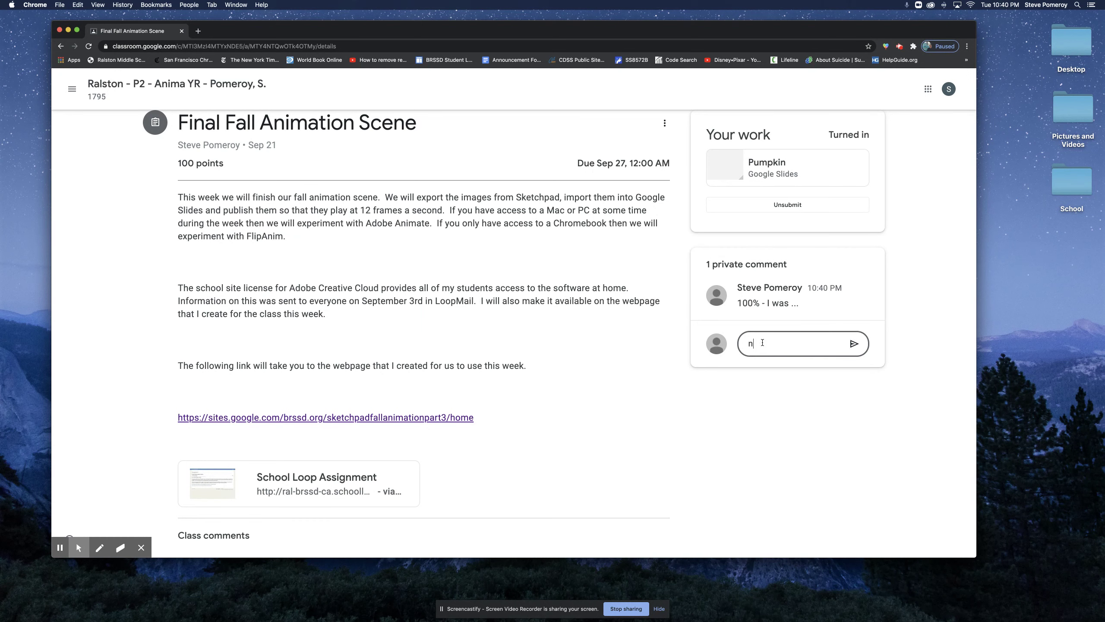
type("No")
type(" please don't")
type("put")
type(" my wor")
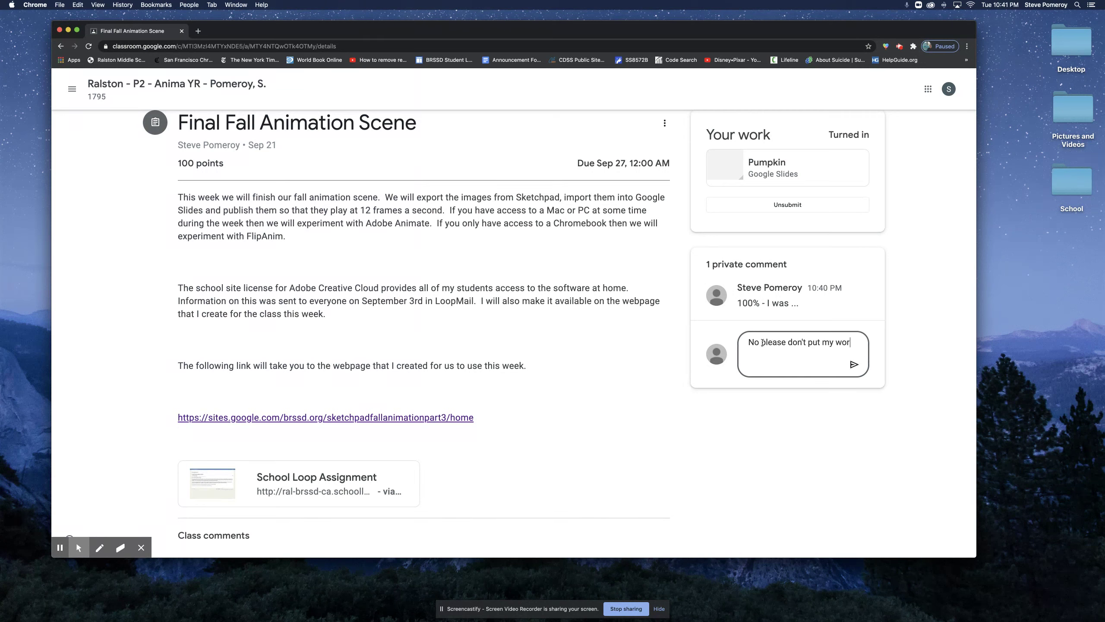
type("k on the w")
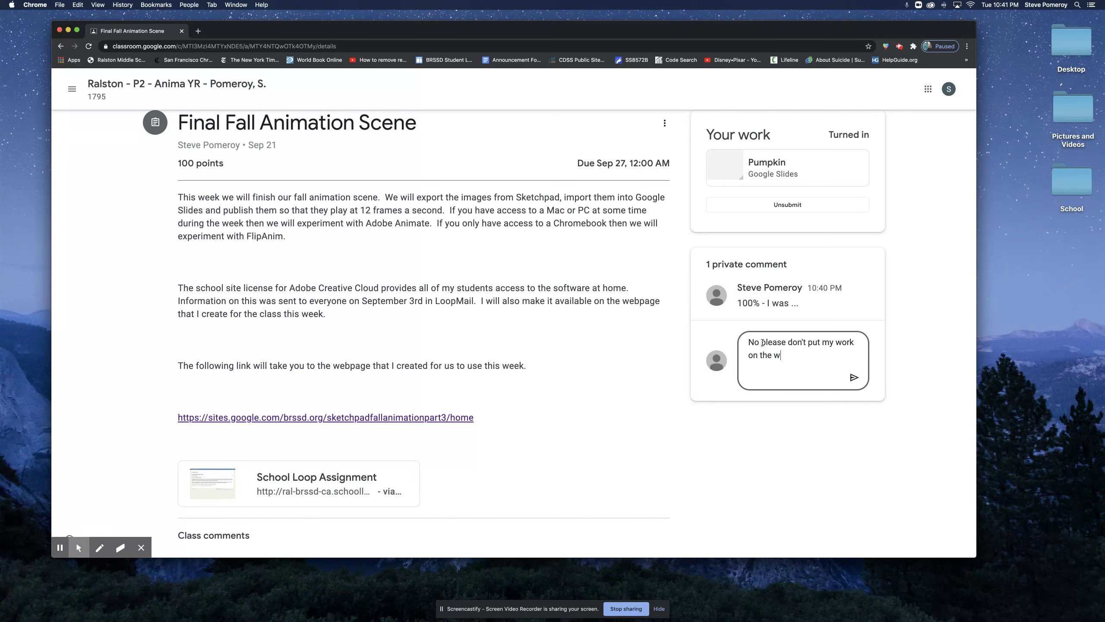
type("ebpage")
- Post 'No please don't put my work on the webpage' and paste the published slides link
left_click(853, 378)
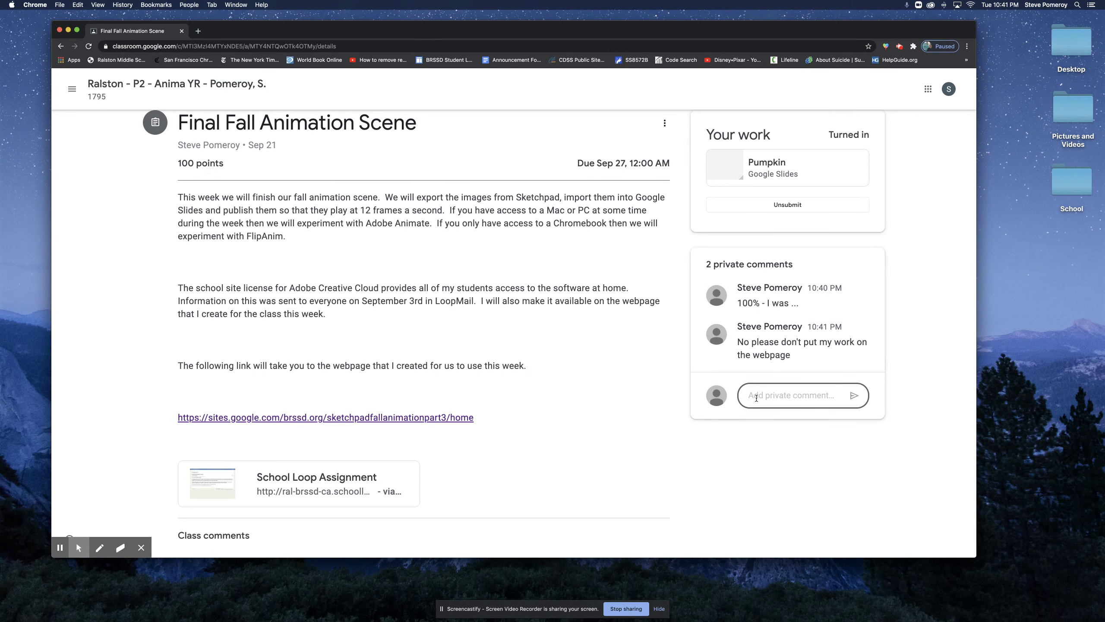
key("super+v")
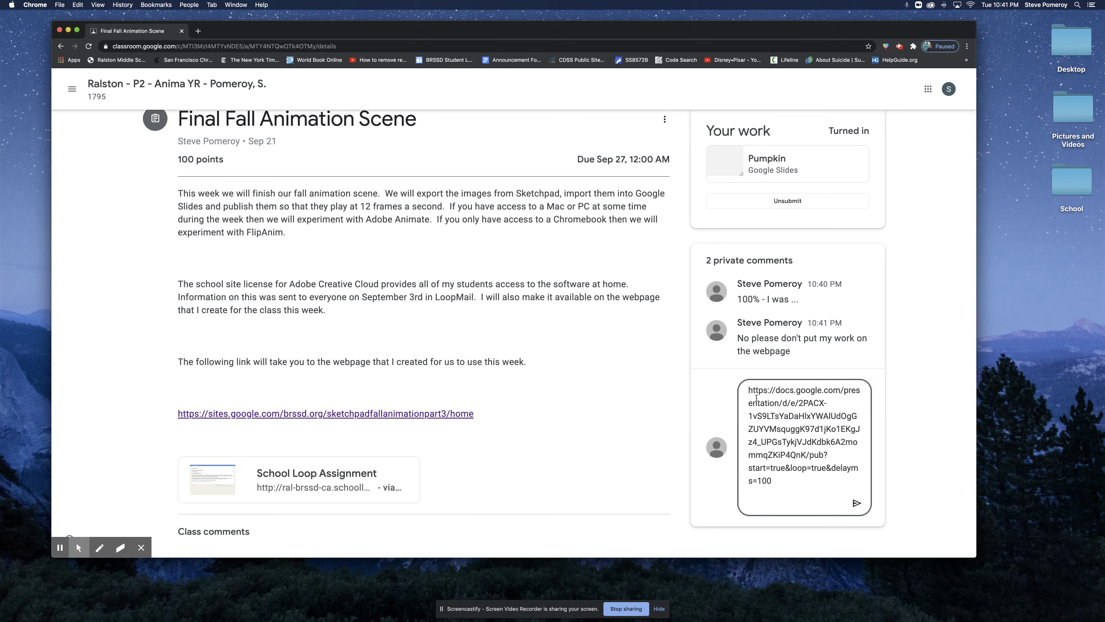
- Post the published slides link, then open it to verify the Pumpkin slideshow and close it
left_click(856, 502)
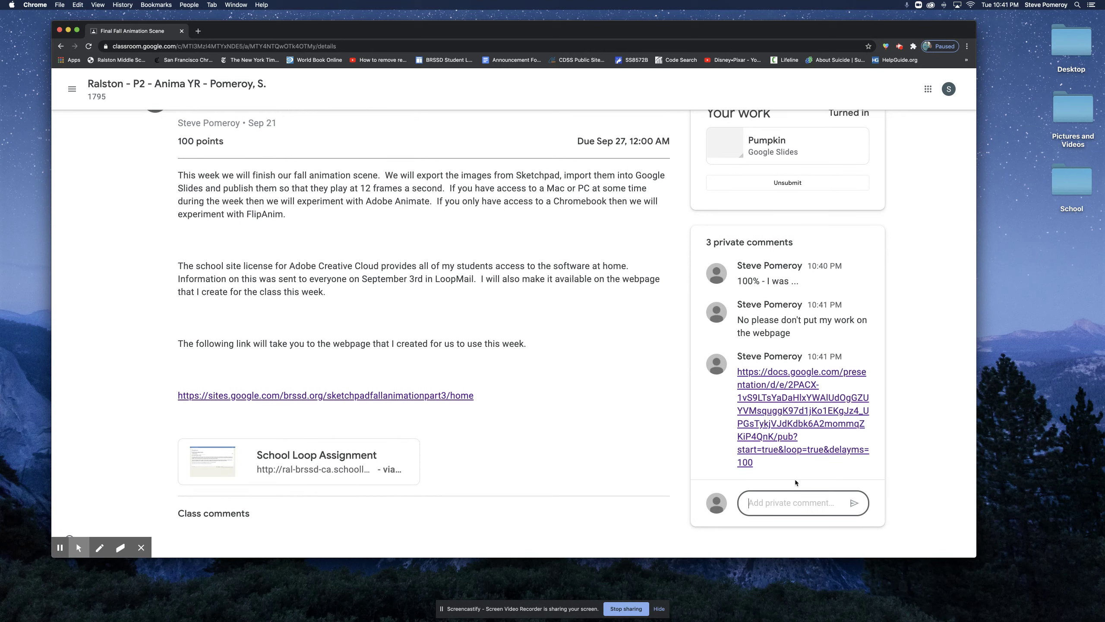
left_click(770, 400)
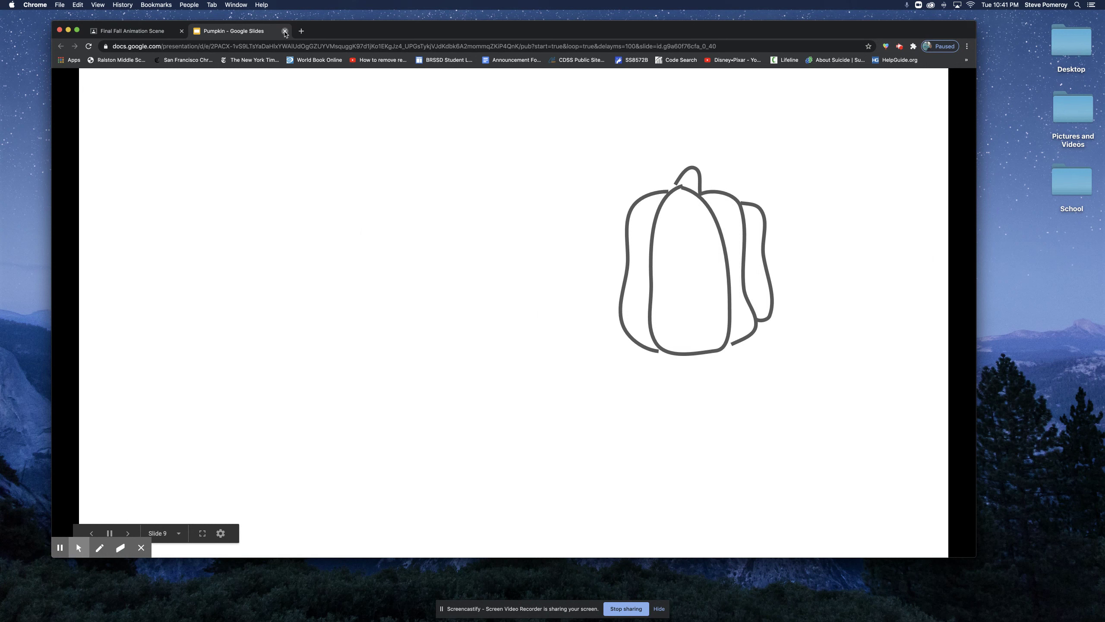
left_click(284, 32)
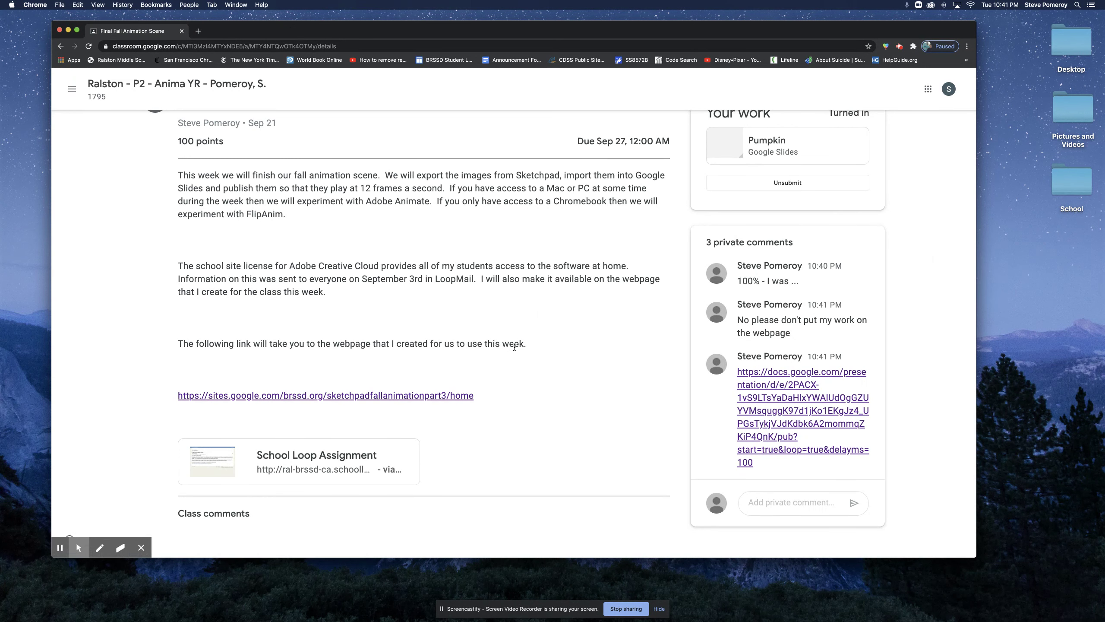